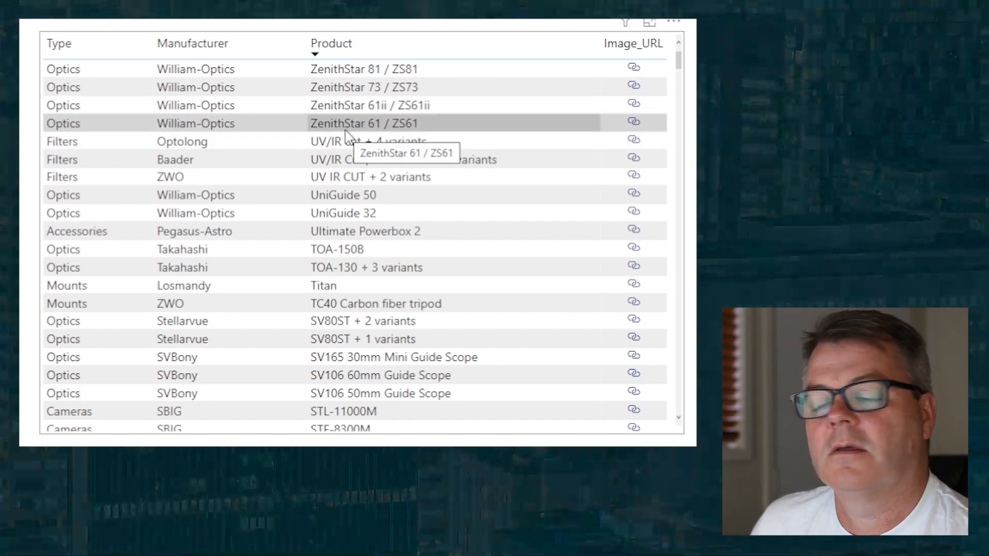
Open the image search link for the ZenithStar 61 / ZS61, look through the results and return to the report
left_click(633, 123)
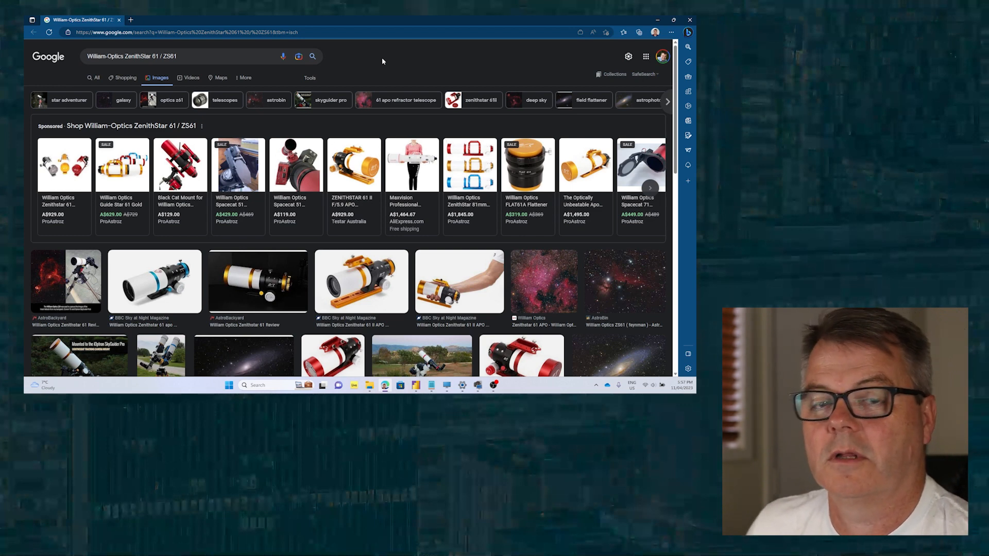
scroll(383, 163, "down", 5)
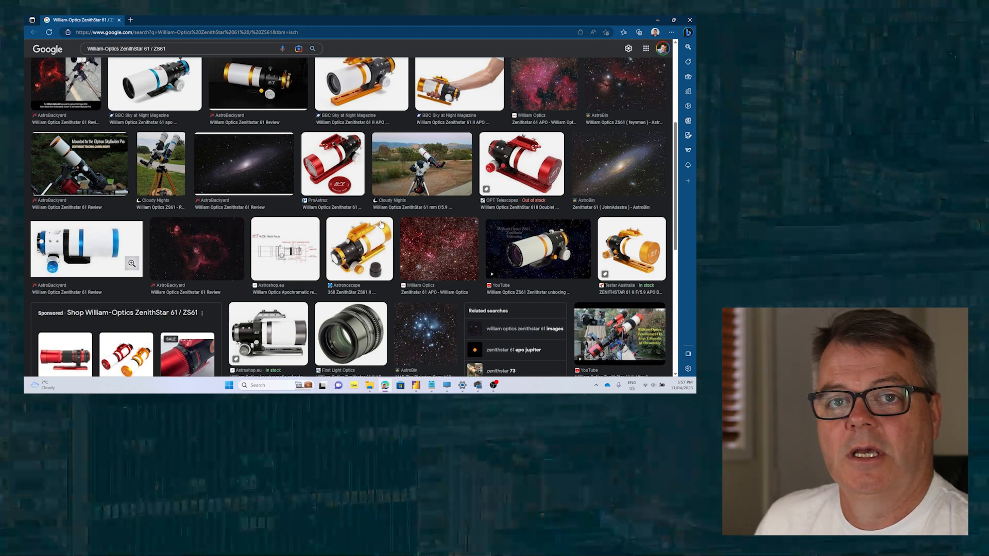
left_click(657, 19)
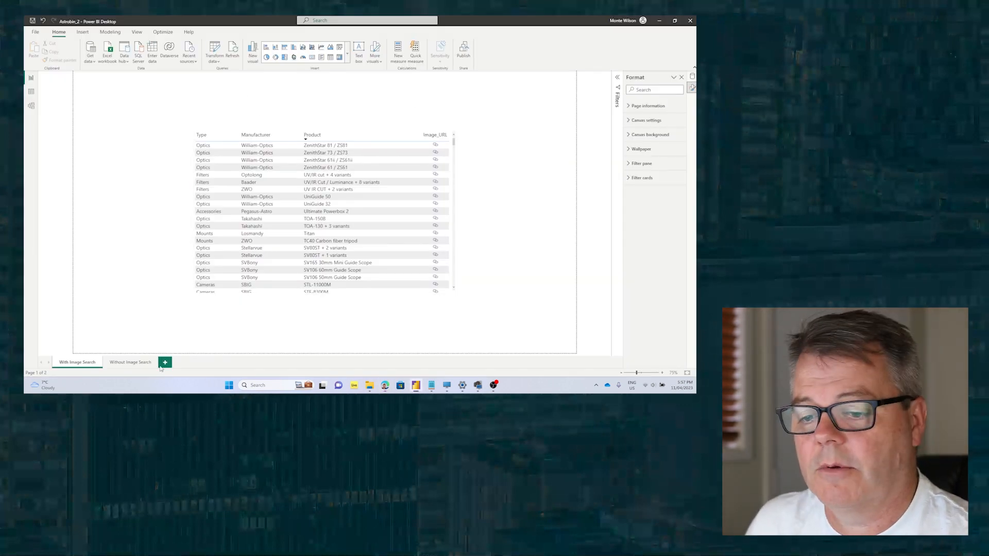
Switch to the Without Image Search page and open the fct_Equipment_Images query in the Power Query Editor
left_click(139, 363)
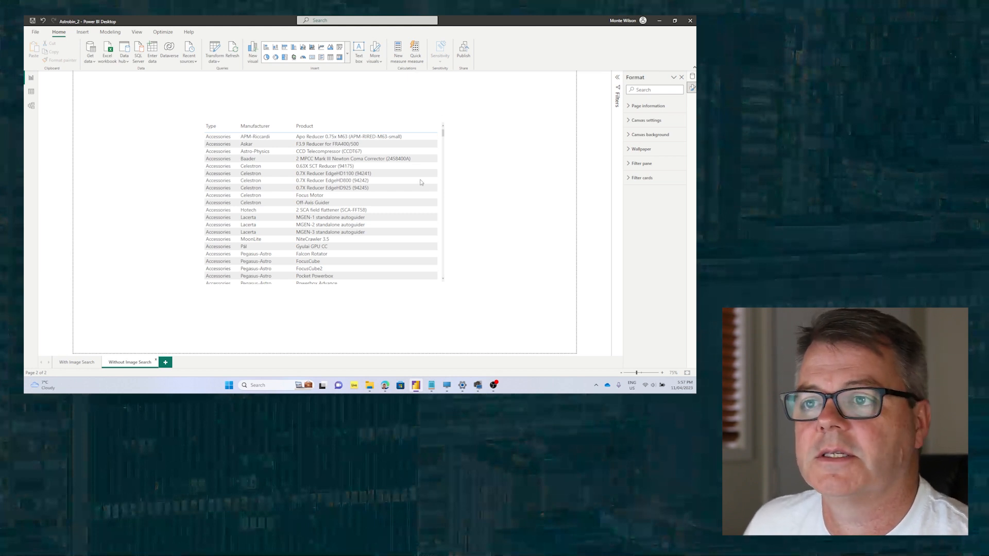
left_click(215, 50)
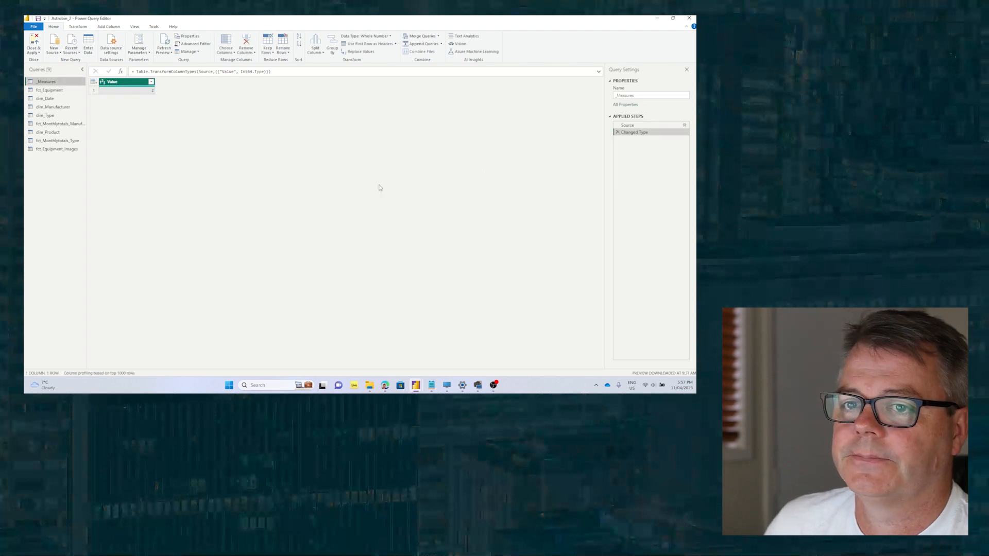
left_click(50, 149)
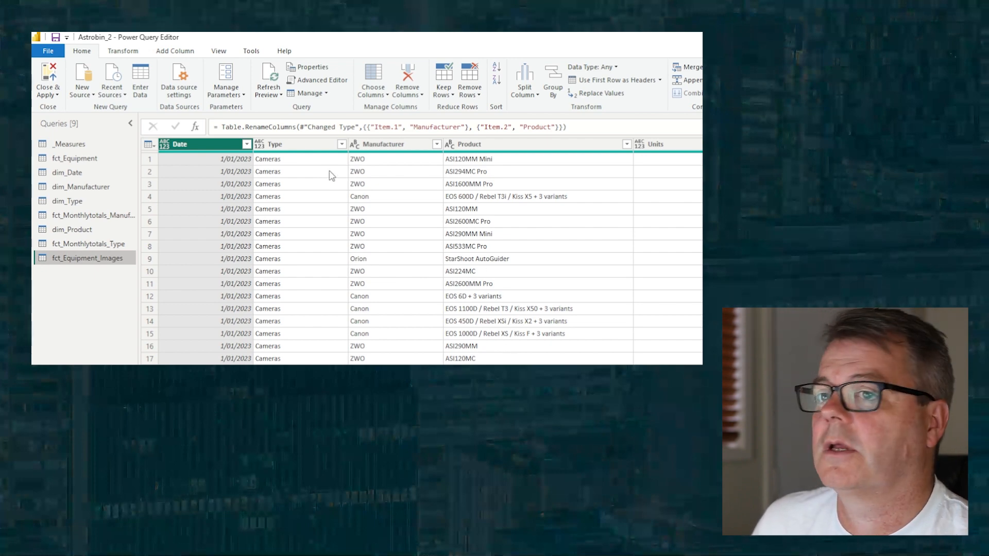
Start a new custom column in fct_Equipment_Images and name it ManProdConcat
left_click(182, 51)
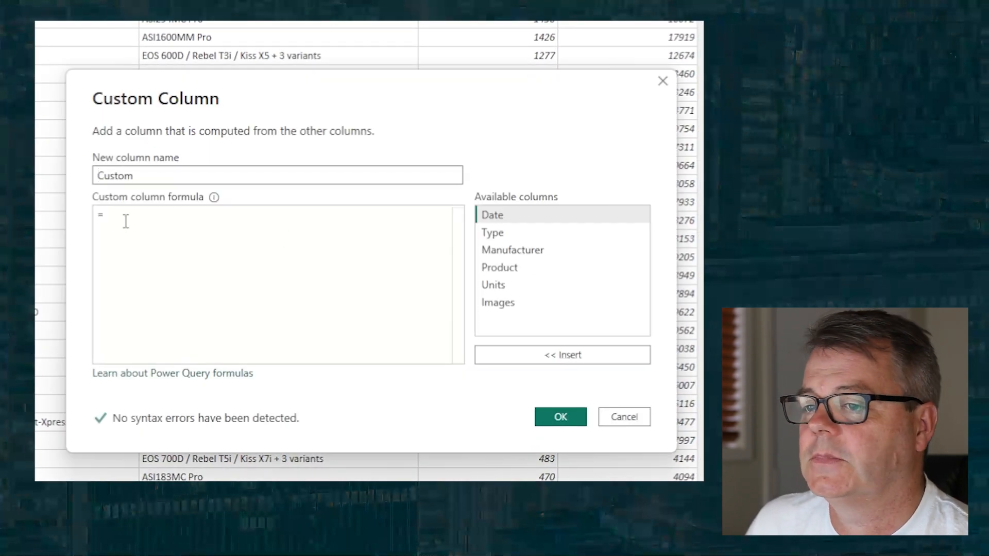
double_click(150, 178)
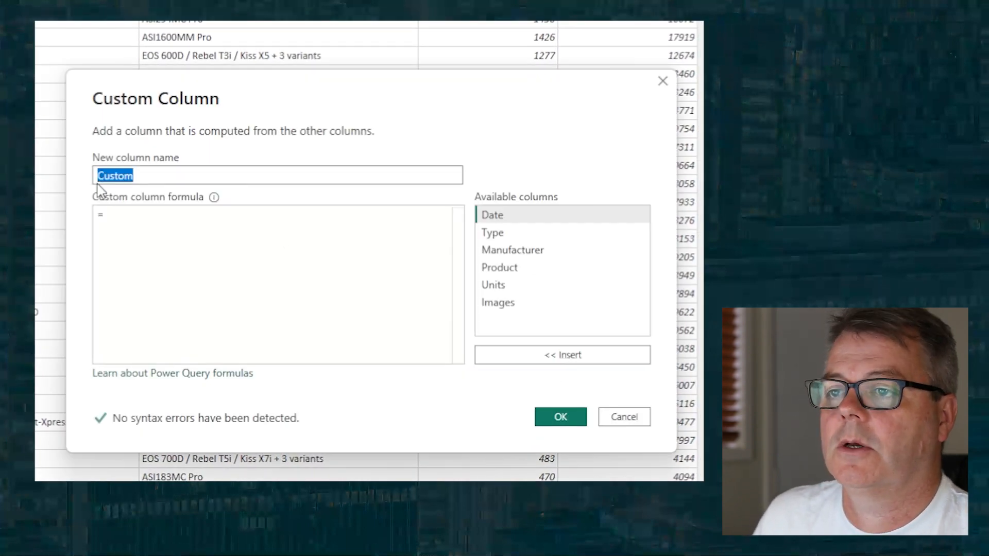
type("ManProd")
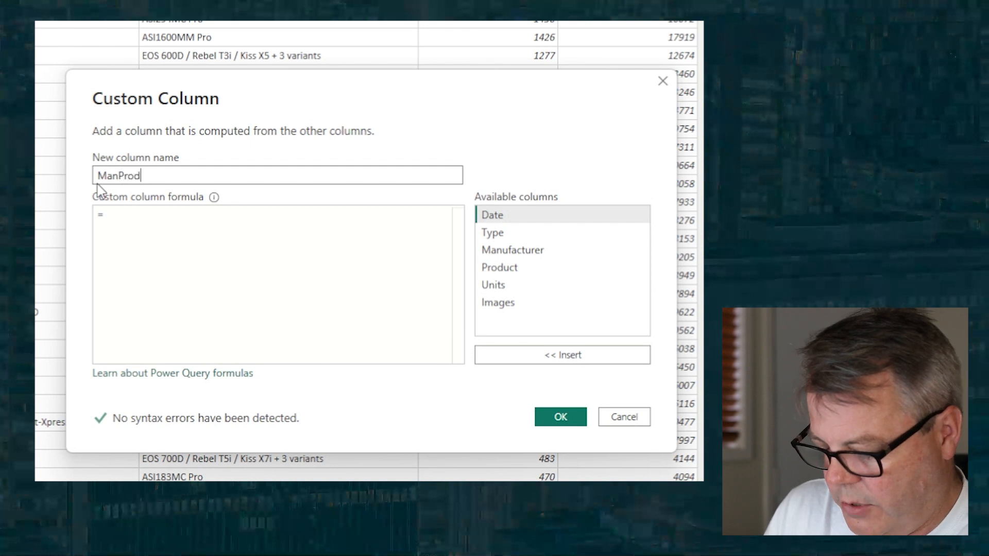
type("Cov")
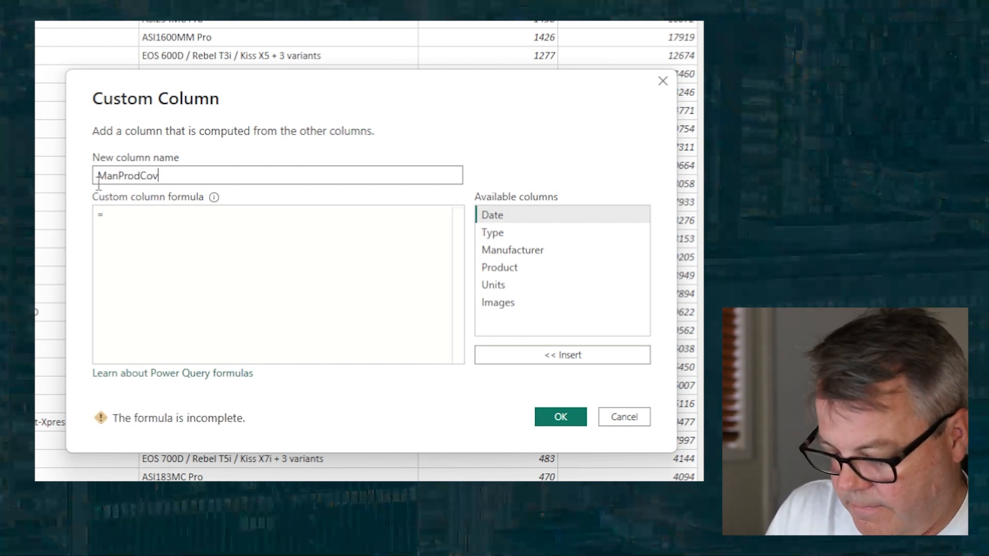
key("BackSpace")
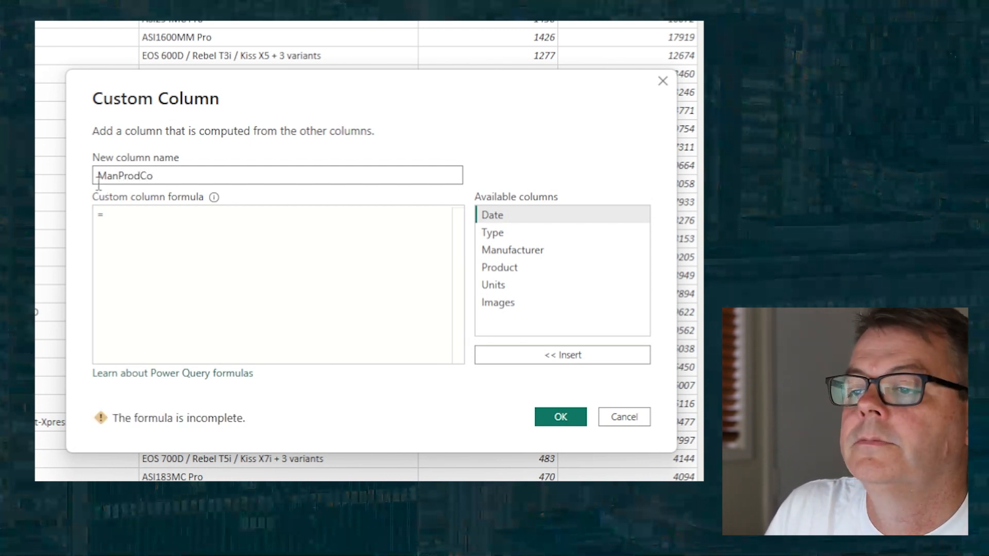
type("ncat")
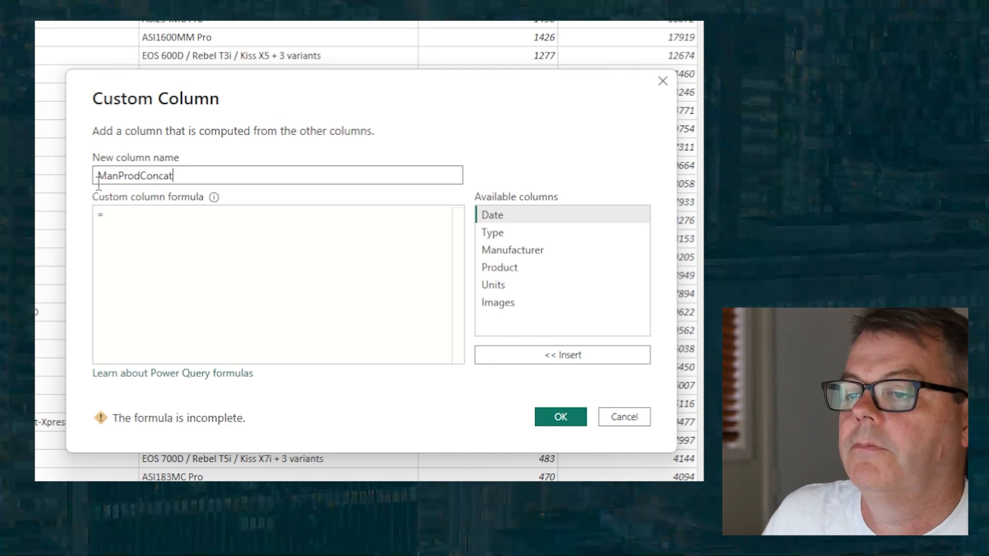
Define the column with the formula [Manufacturer]&" "&[Product] and create it
left_click(128, 216)
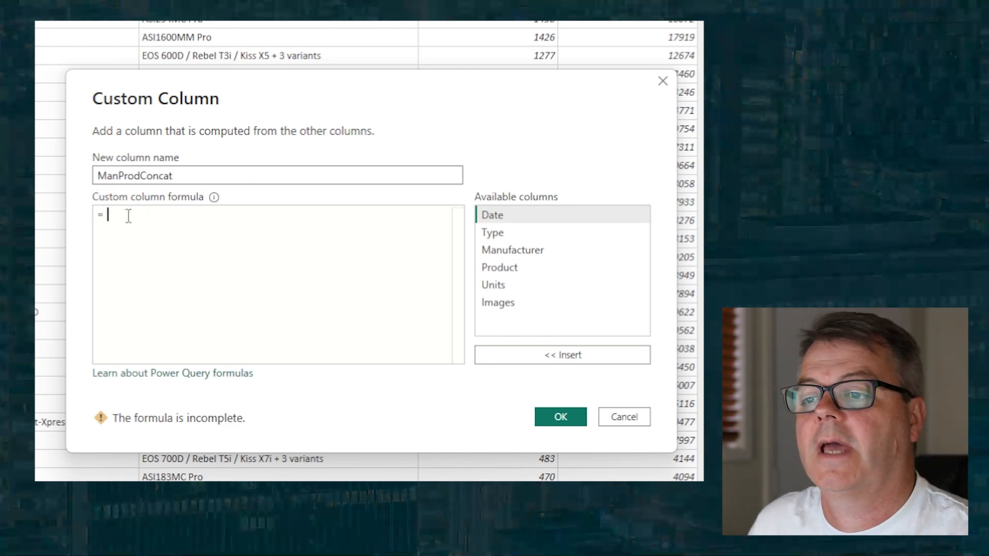
left_click(509, 253)
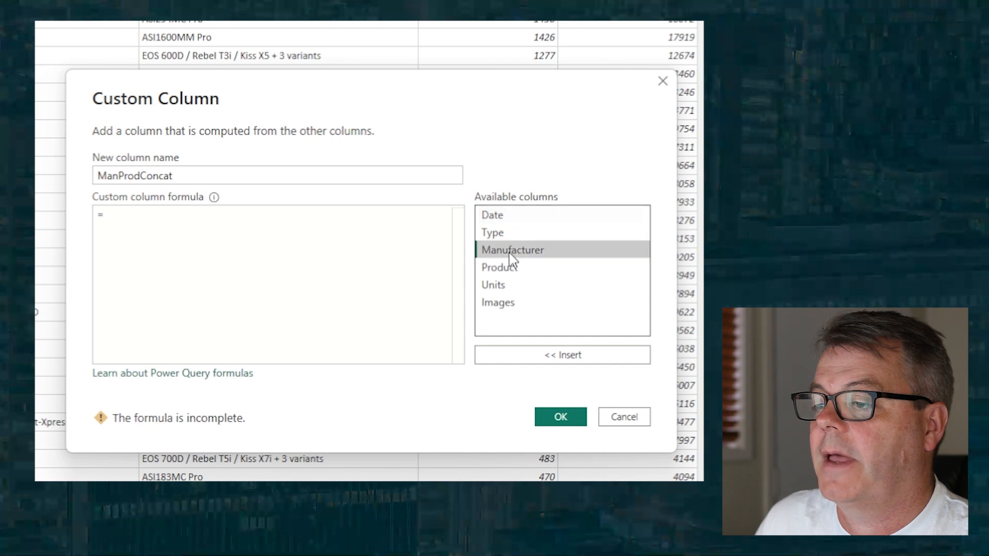
double_click(510, 253)
type("&")
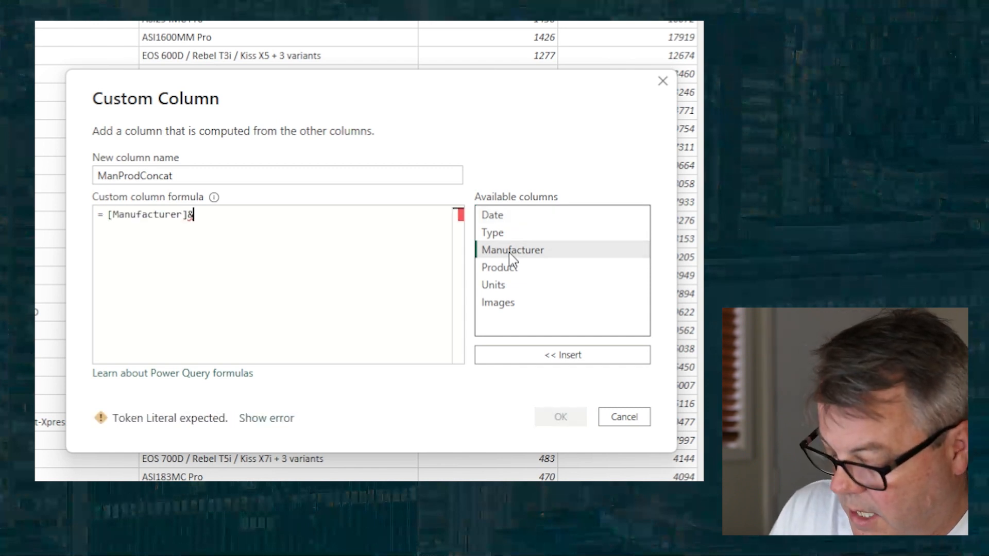
type("\" \"")
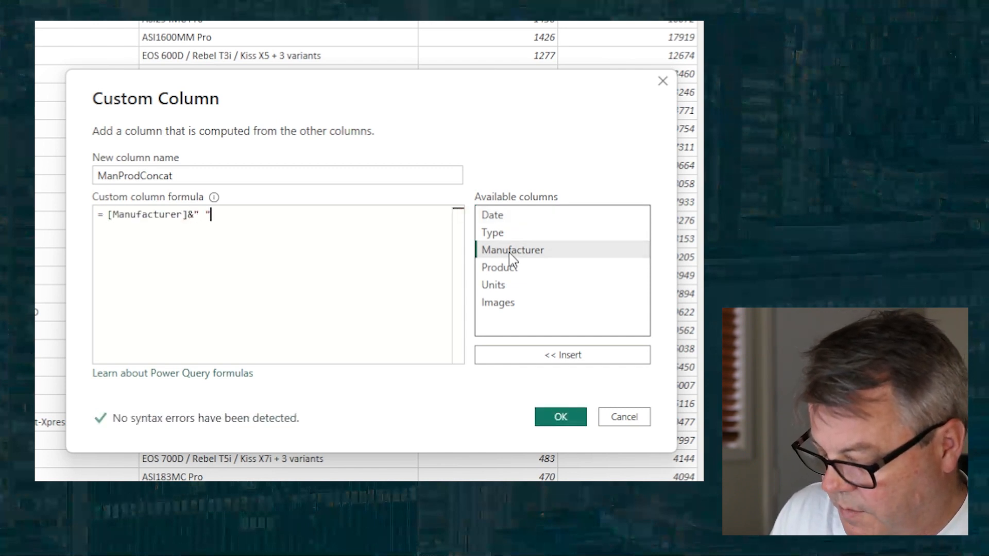
type("&")
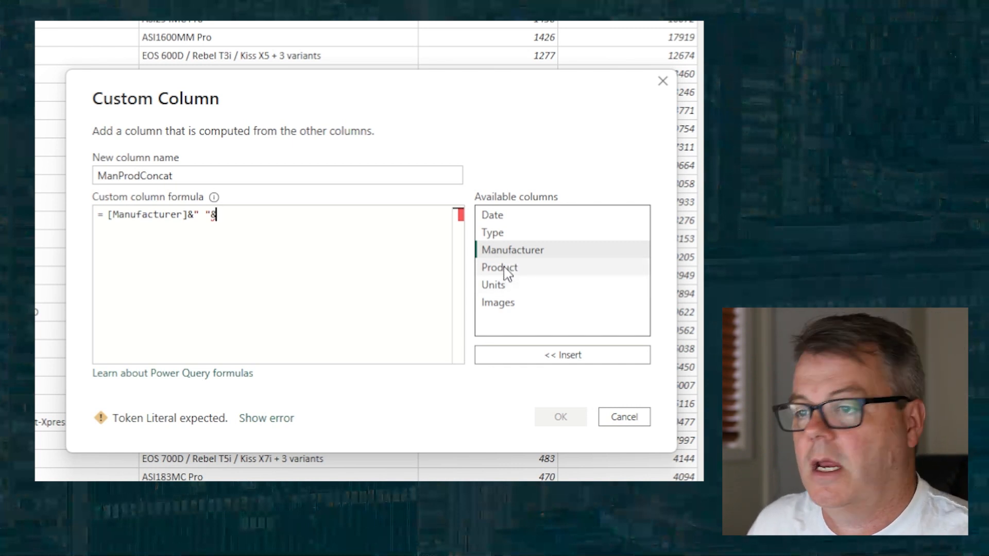
double_click(507, 273)
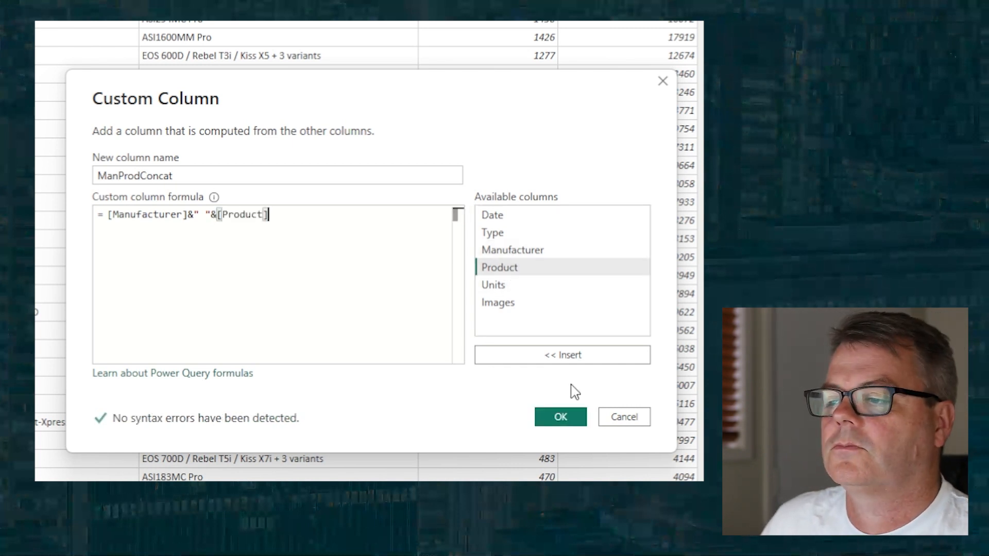
left_click(466, 431)
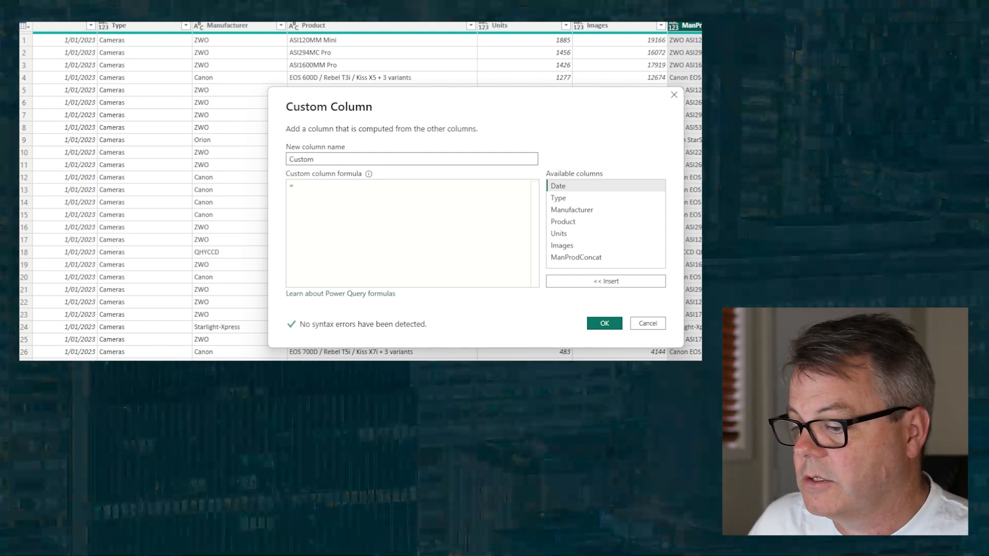
Copy the Google search URL template ending in "&tbm=isch" from Notepad into the new custom column's formula
key("alt+Tab")
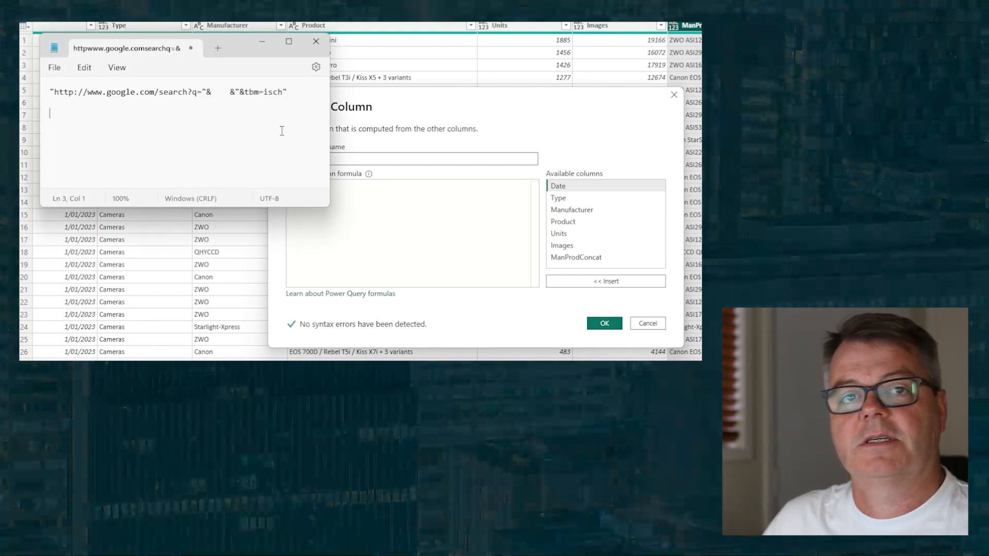
left_click_drag(292, 92, 49, 92)
key("ctrl+c")
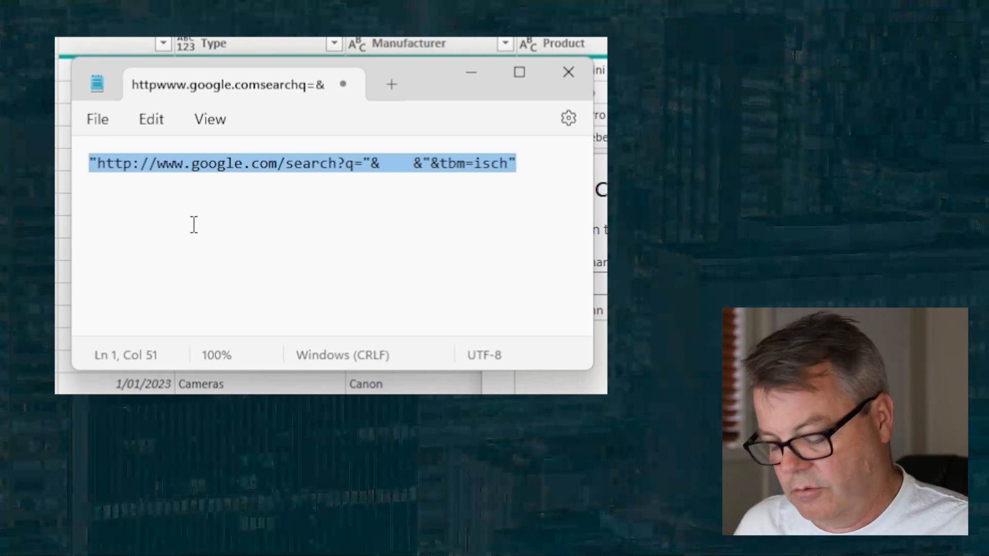
left_click(220, 217)
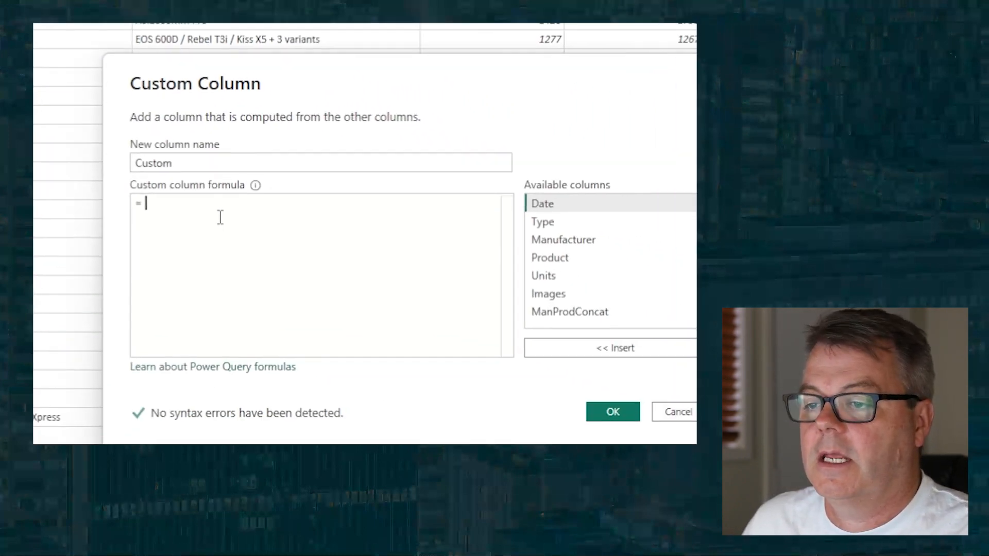
key("ctrl+v")
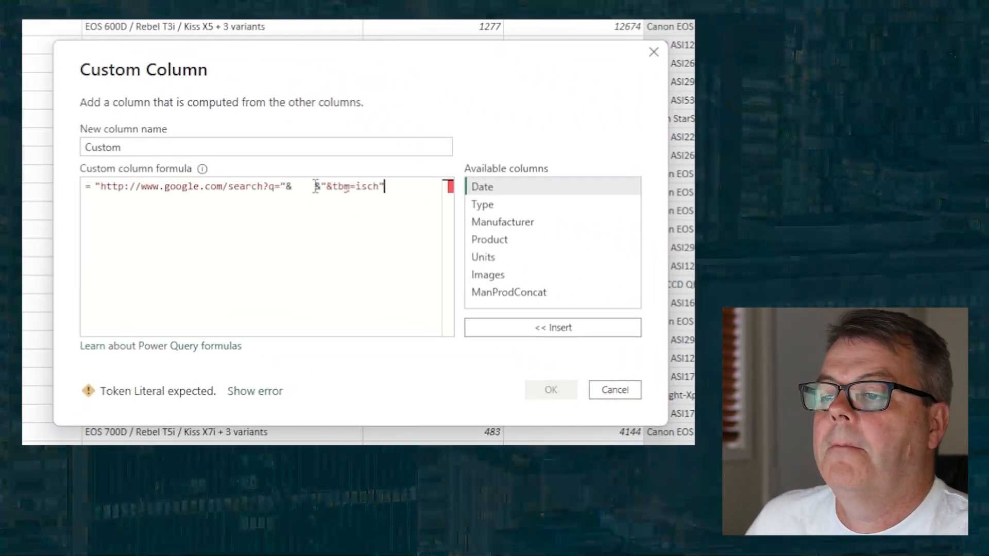
Replace the blank gap between the two ampersands in the URL formula with the ManProdConcat column
left_click_drag(315, 186, 292, 191)
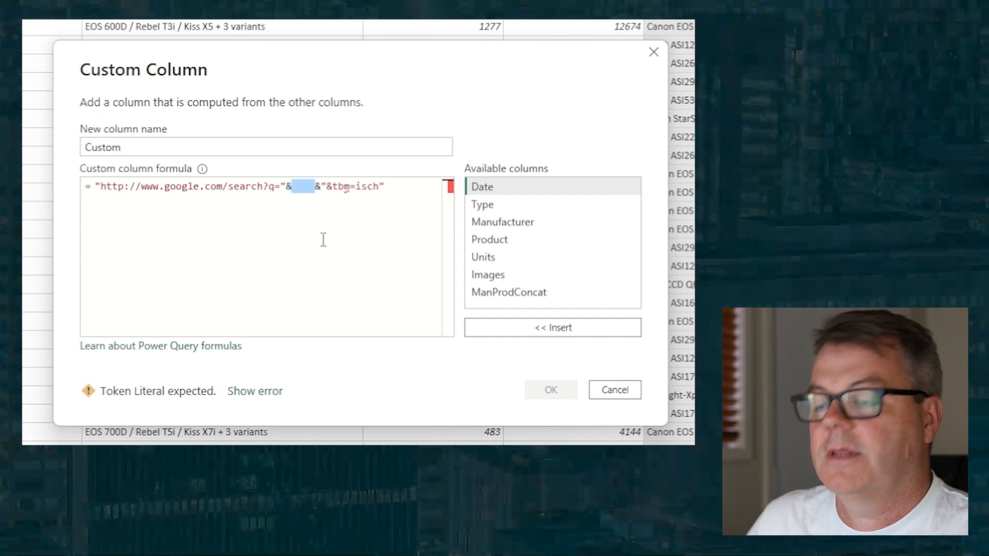
key("Delete")
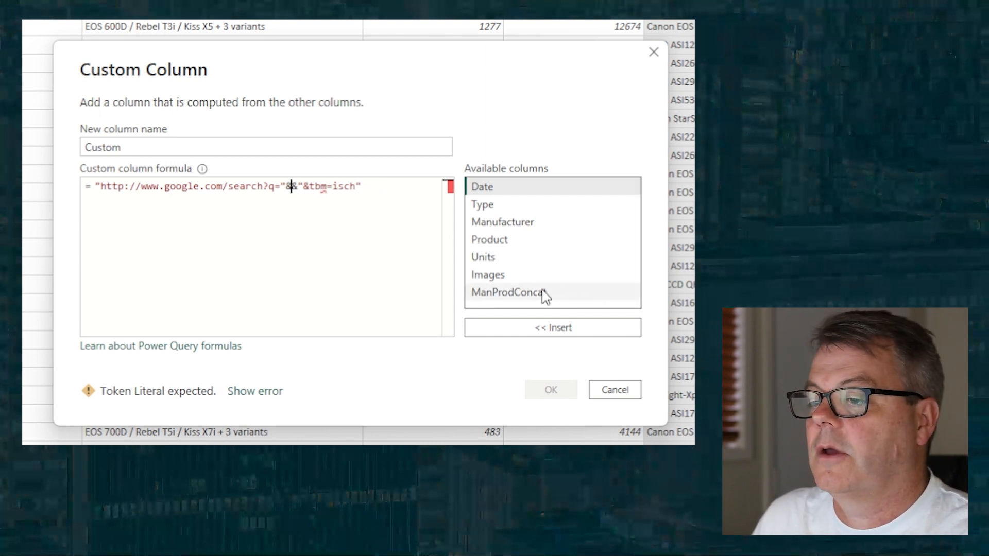
double_click(526, 299)
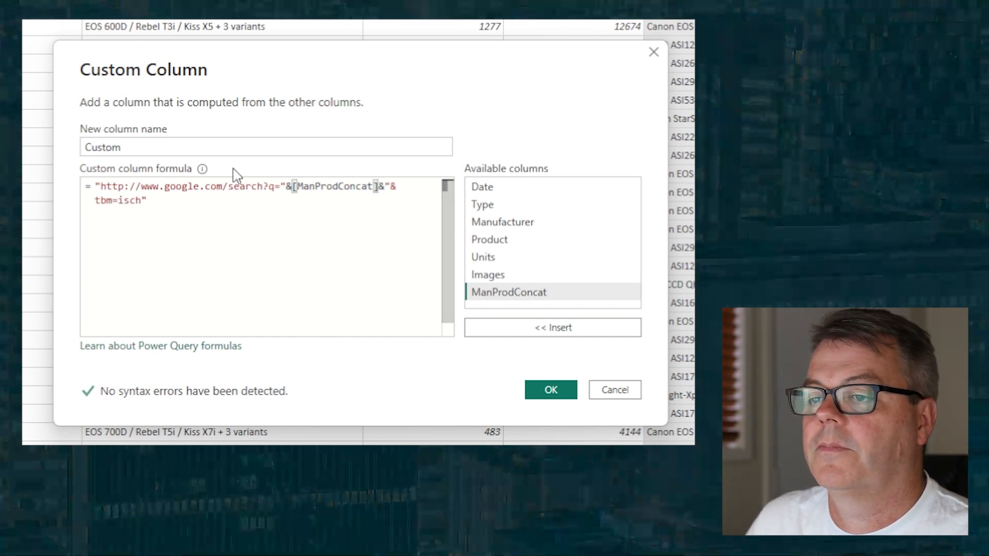
Name the new custom column Image URL and create it
left_click(233, 149)
key("BackSpace")
key("BackSpace")
key("BackSpace")
key("BackSpace")
key("BackSpace")
key("BackSpace")
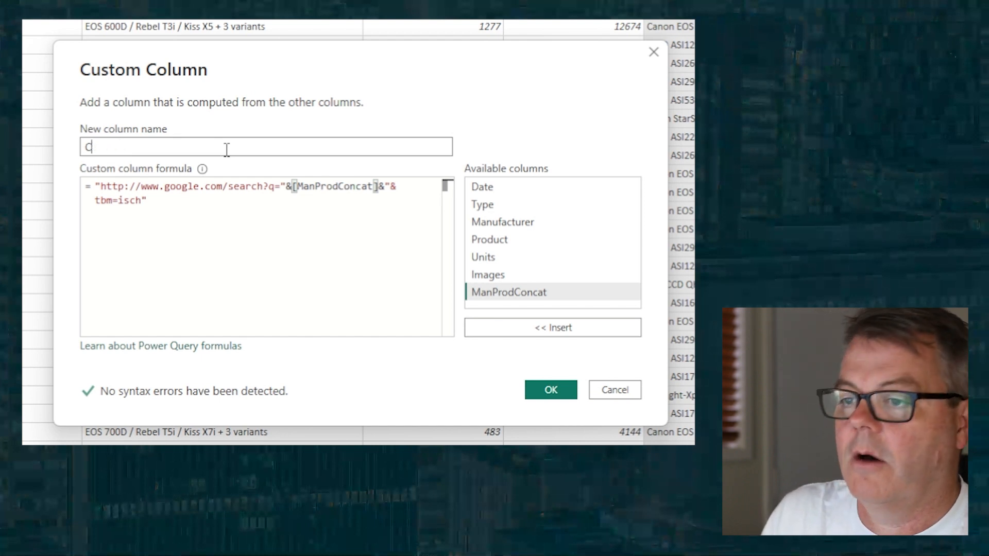
type("Image R")
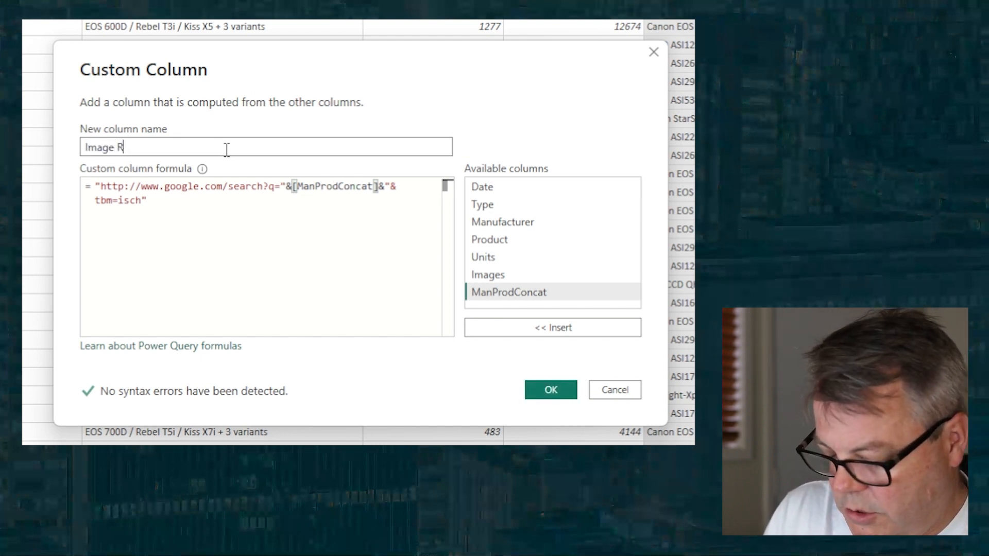
key("BackSpace")
type("URL")
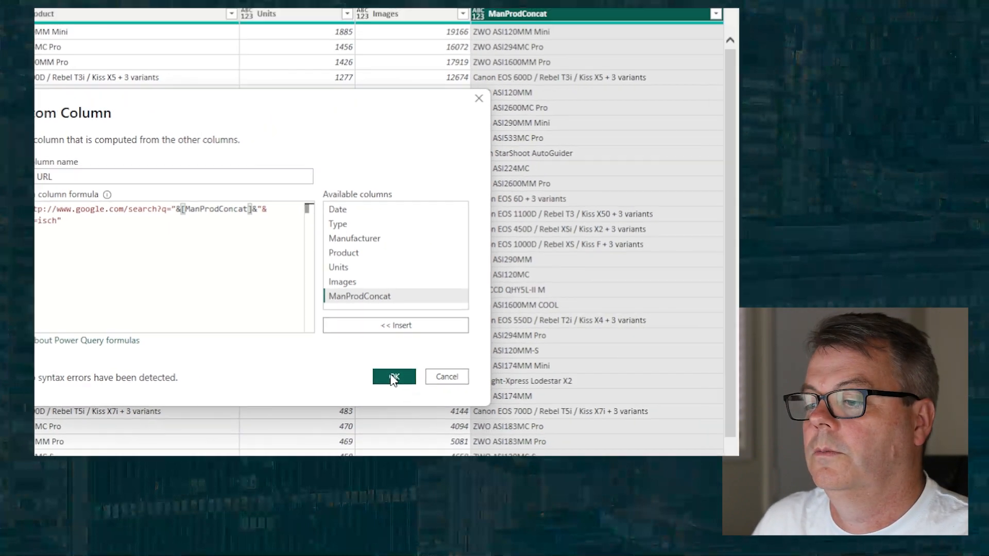
left_click(392, 378)
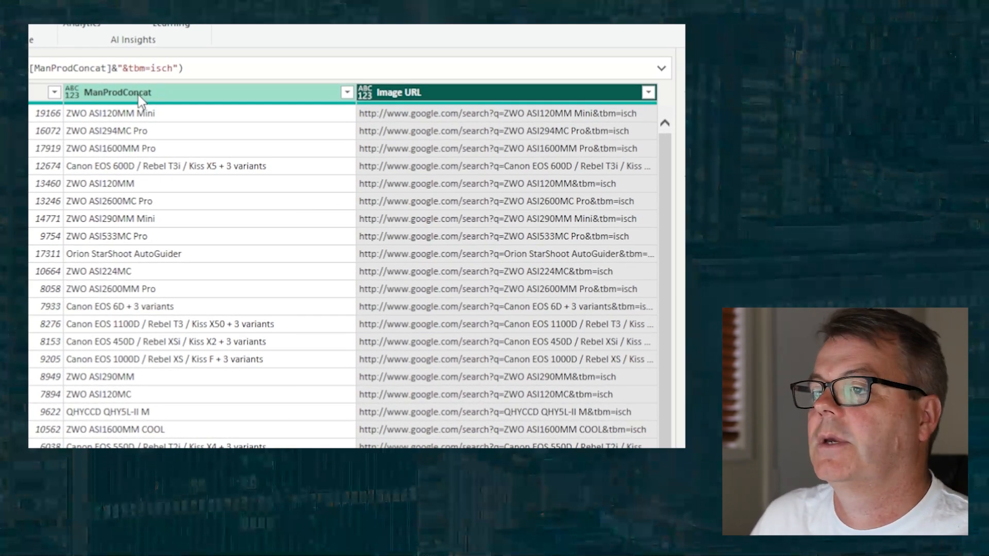
Remove the ManProdConcat column, then close the Power Query Editor and apply the changes
right_click(138, 94)
left_click(172, 126)
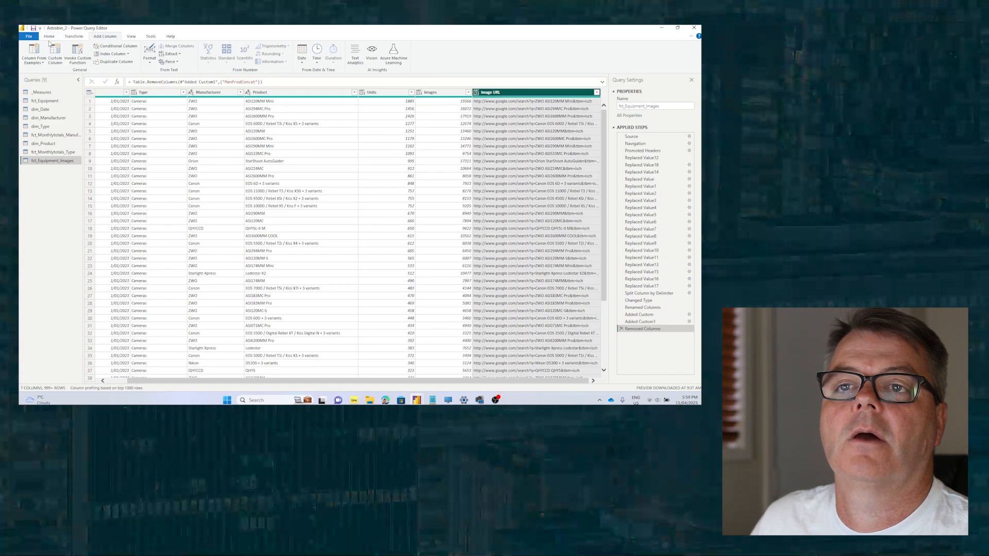
left_click(49, 36)
left_click(28, 61)
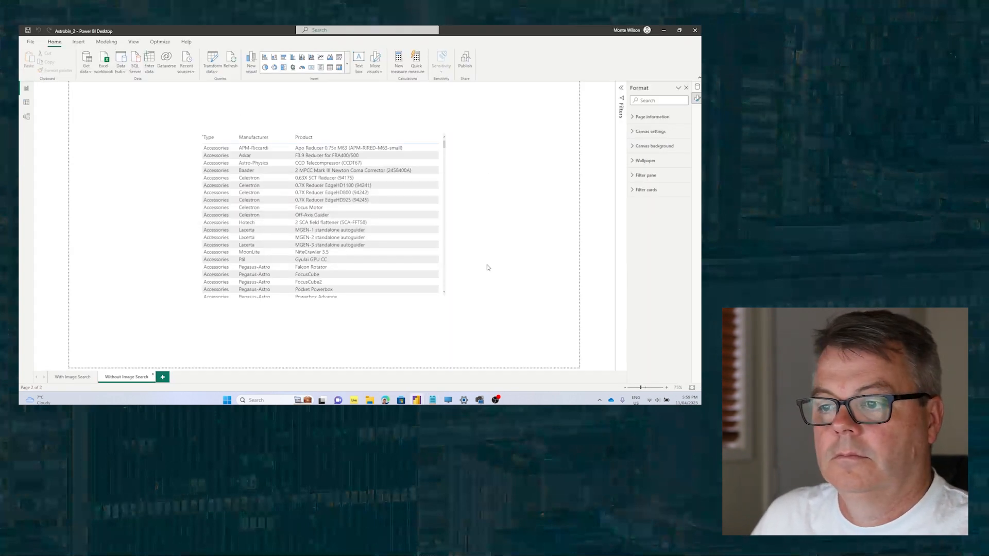
Add the Image URL field from fct_Equipment_Images to the equipment table and widen the table on both sides
left_click(441, 168)
left_click(455, 138)
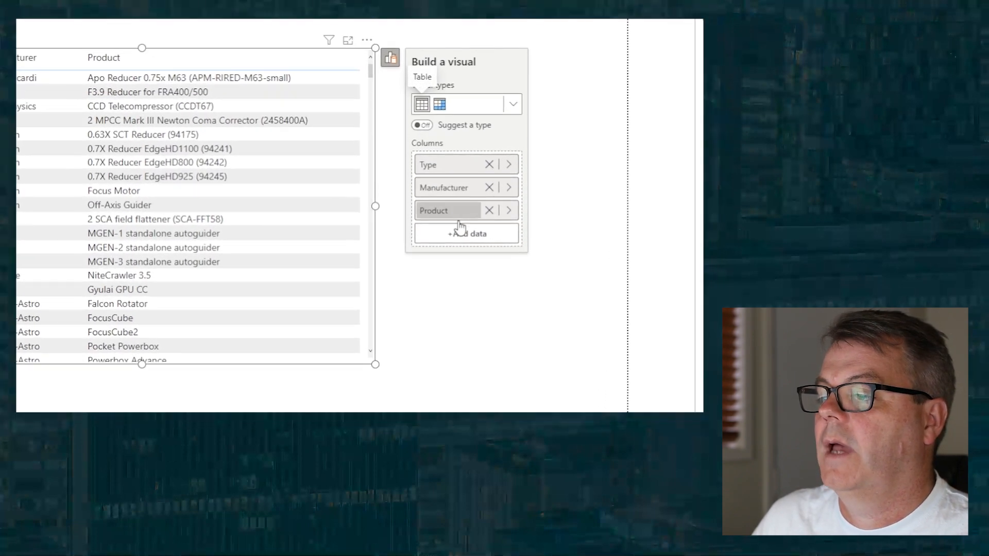
left_click(460, 232)
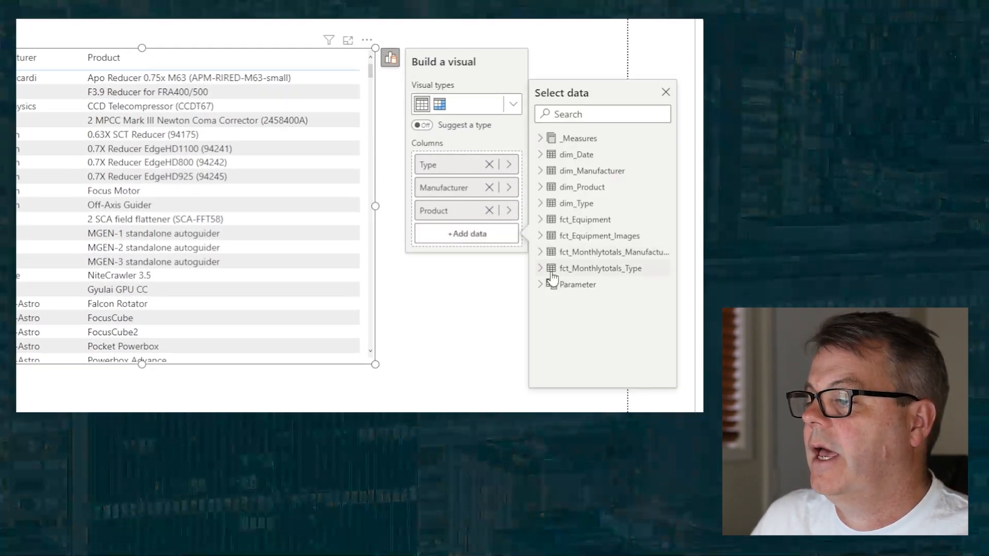
left_click(540, 236)
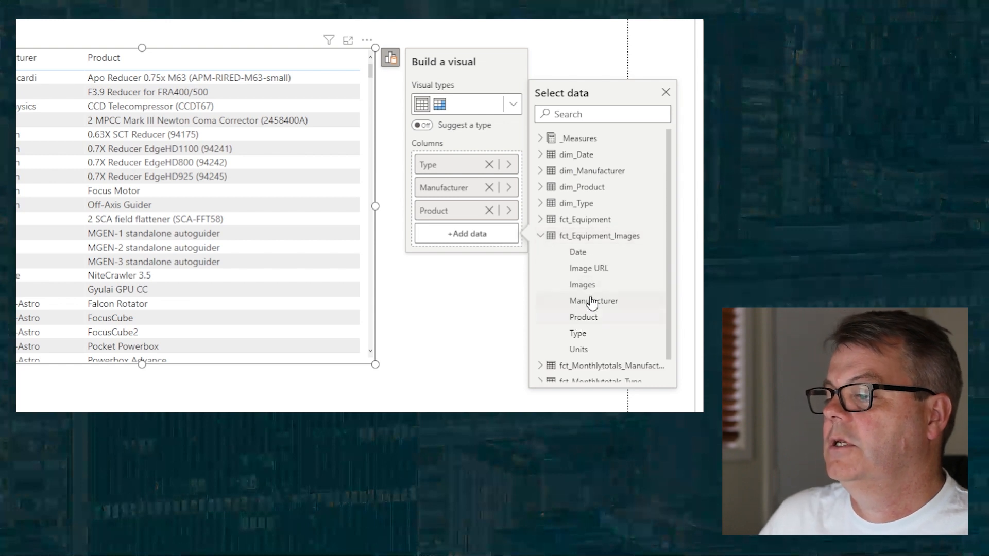
left_click(581, 272)
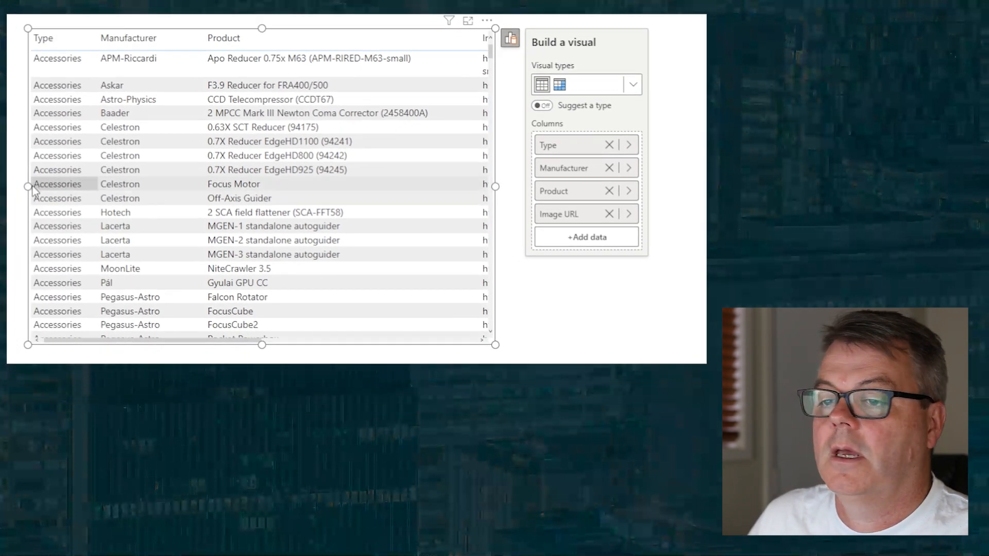
left_click_drag(28, 187, 0, 187)
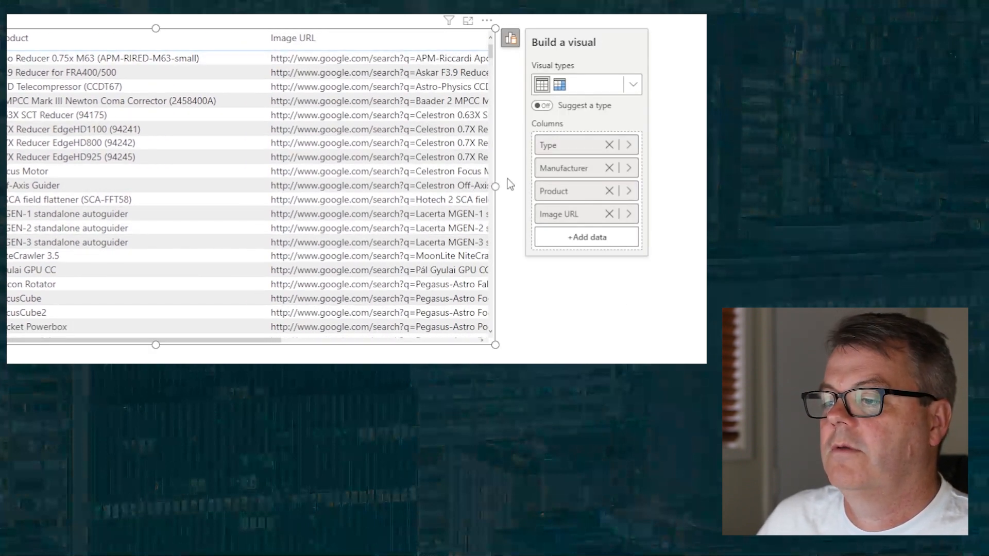
left_click_drag(514, 186, 666, 196)
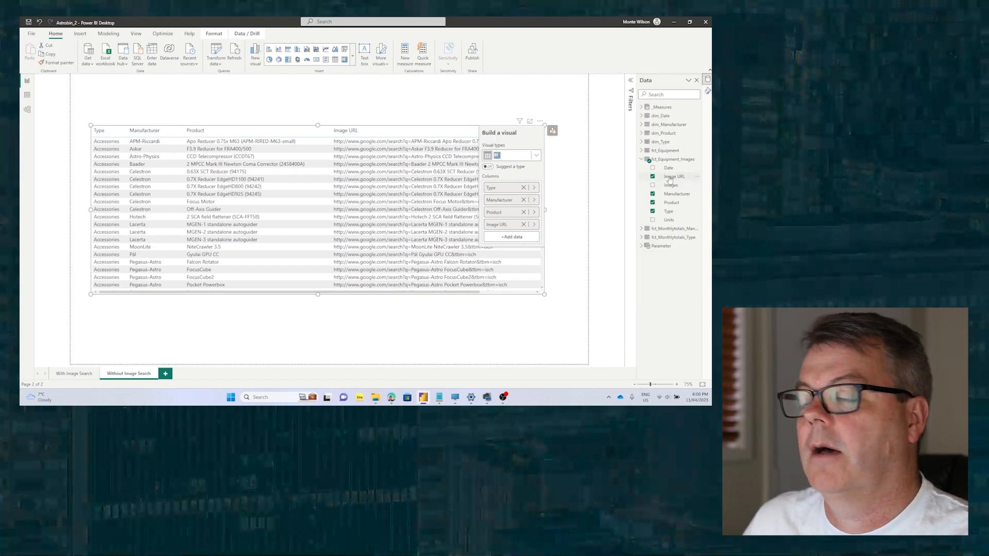
Set the data category of the Image URL column in fct_Equipment_Images to Web URL
left_click(669, 178)
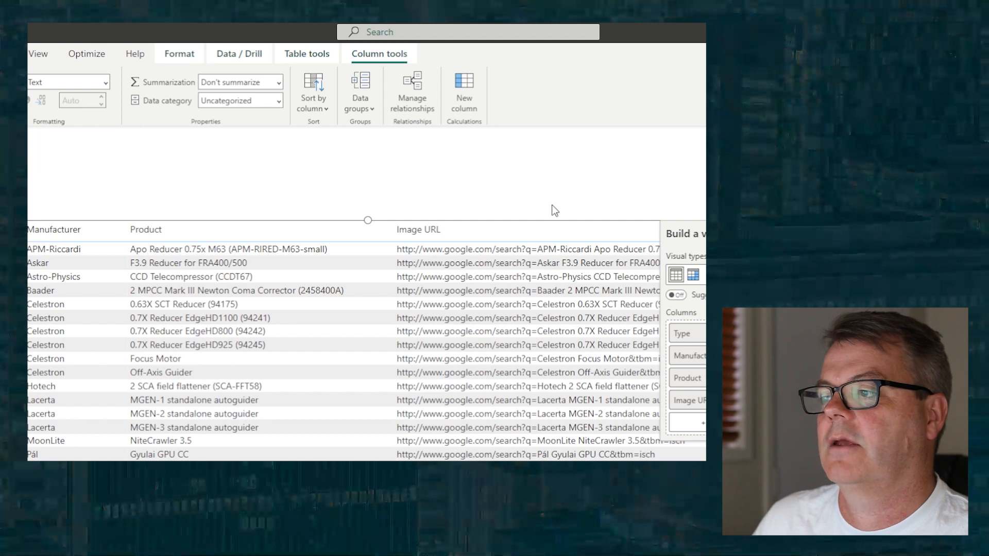
left_click(279, 102)
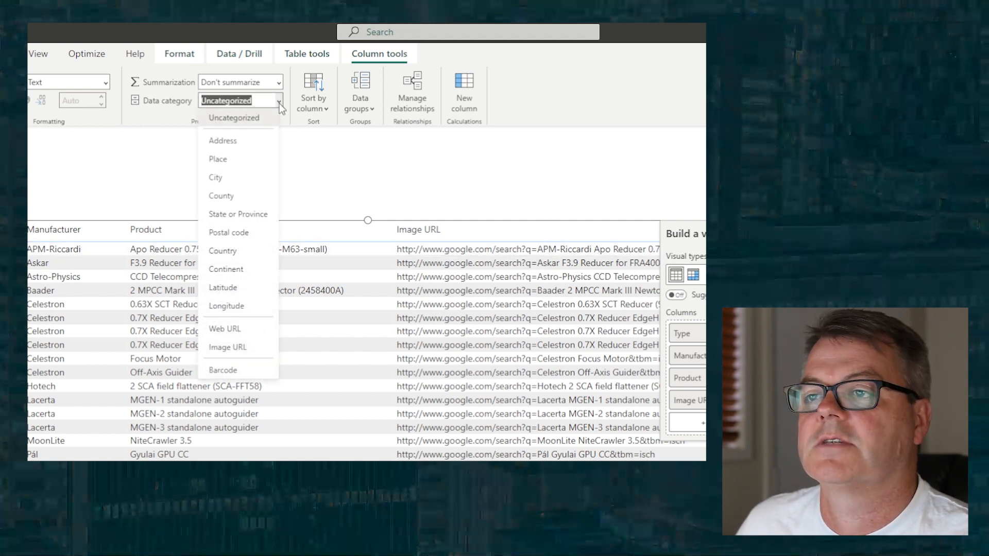
left_click(225, 329)
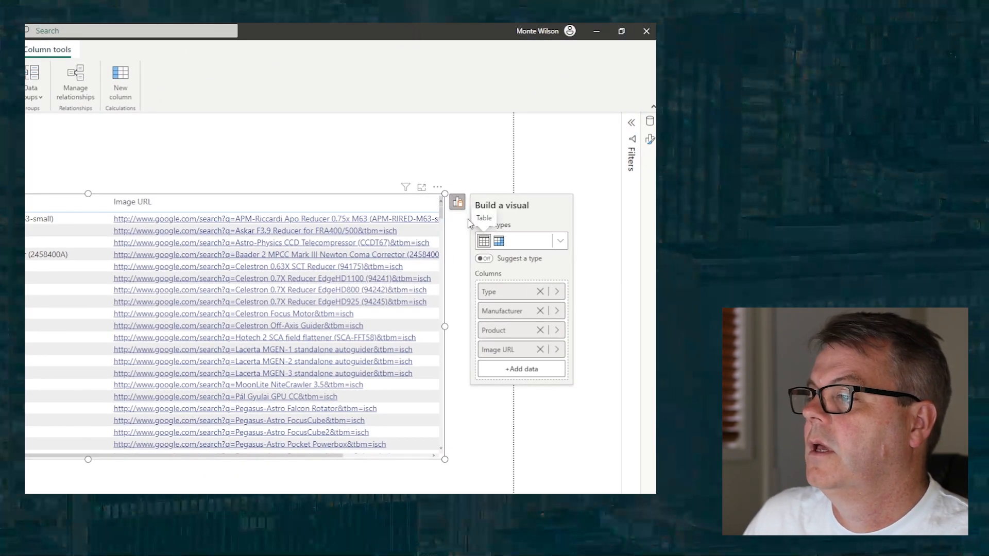
Turn on the URL icon for the equipment table's values so the links display as icons
left_click(648, 128)
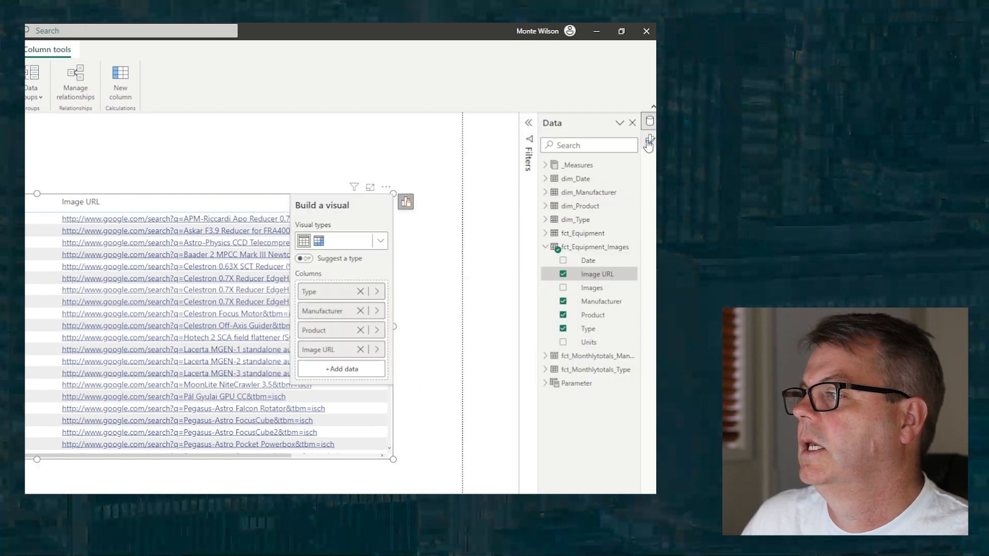
left_click(649, 139)
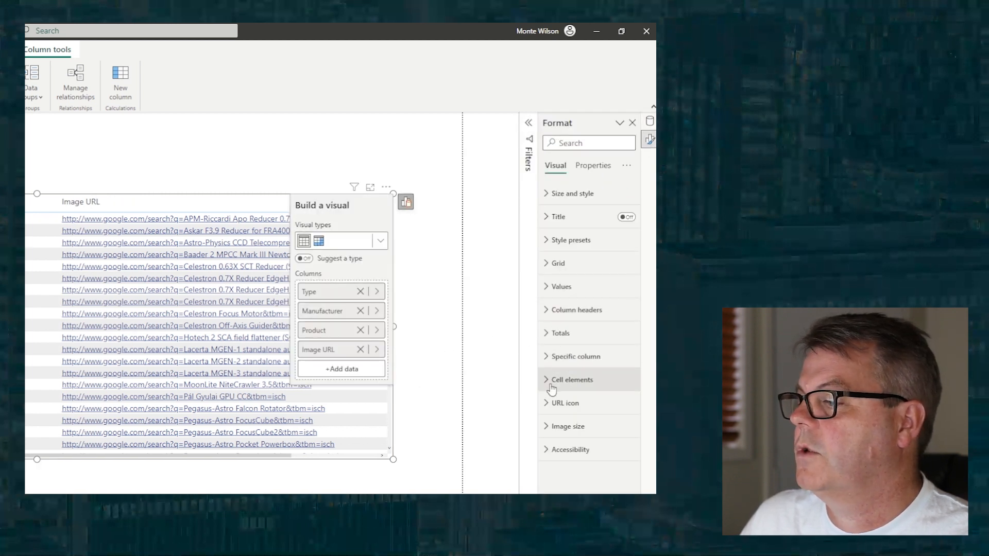
left_click(546, 404)
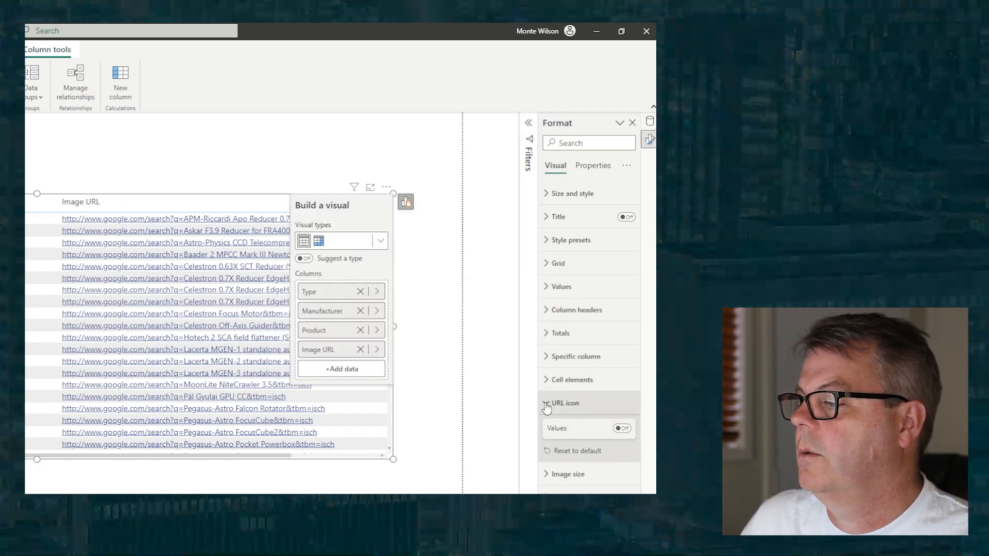
left_click(621, 428)
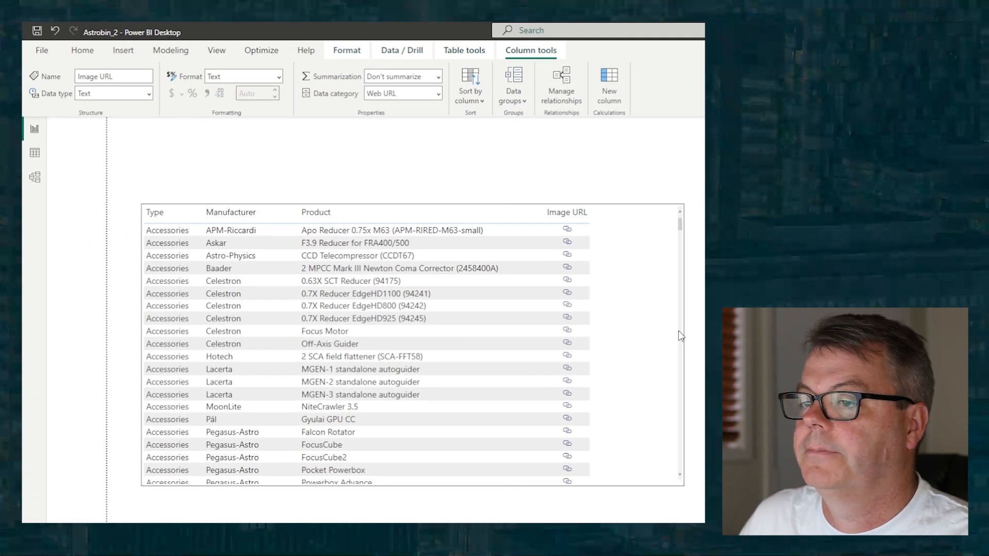
Narrow the equipment table to fit its columns and shift it slightly left on the report page
left_click(629, 342)
left_click(698, 435)
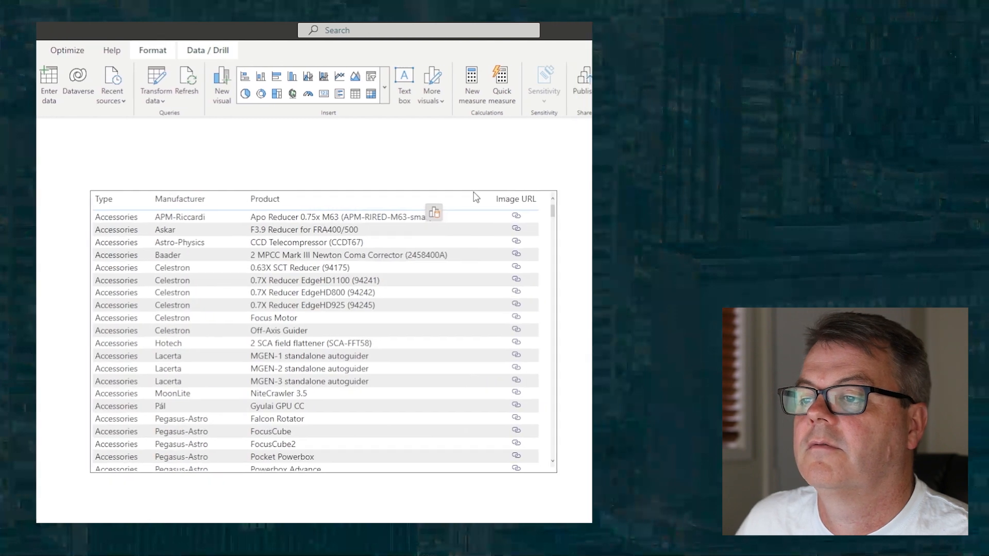
left_click_drag(476, 197, 465, 200)
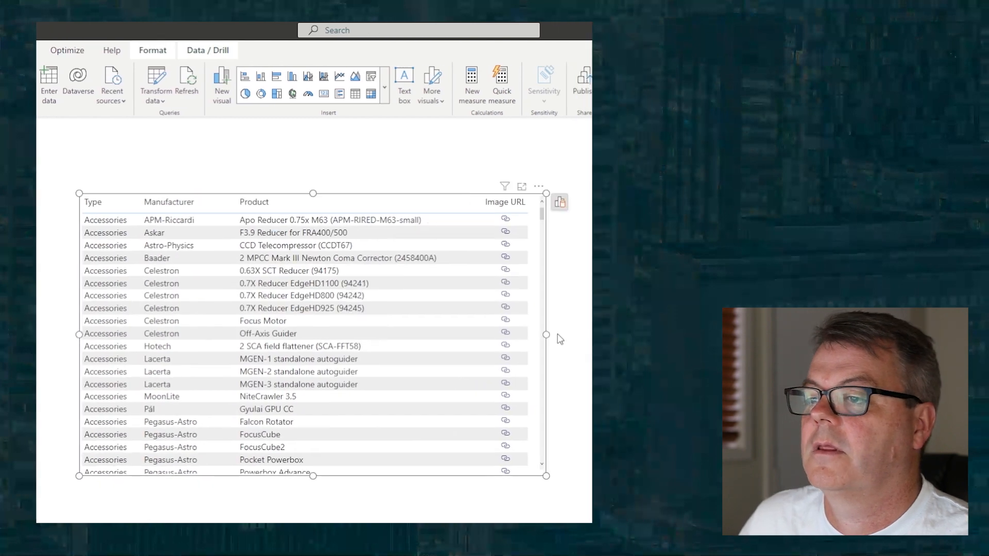
Open the image search link for the Canon EOS 800D / Rebel T7i / Kiss X9i camera in the table
scroll(394, 353, "down", 10)
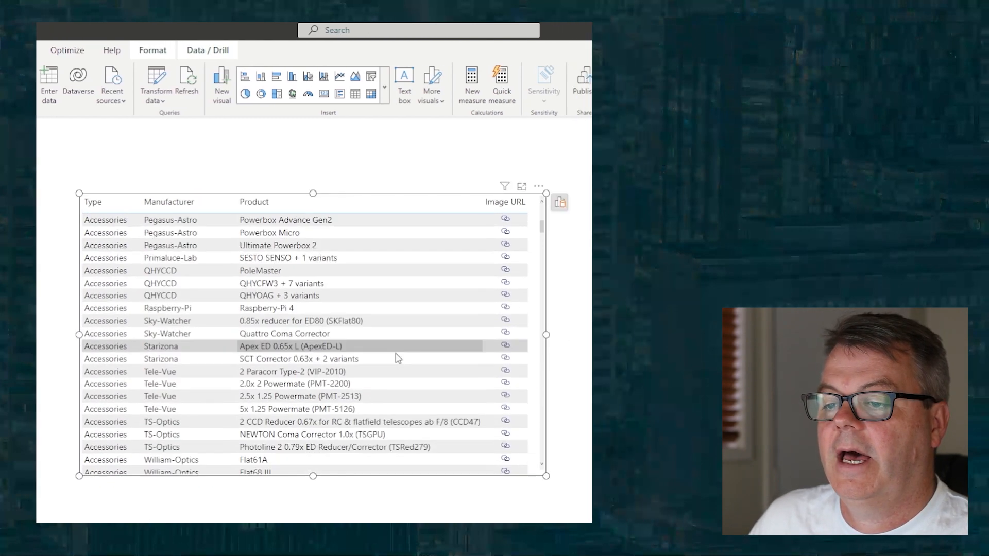
scroll(397, 359, "down", 12)
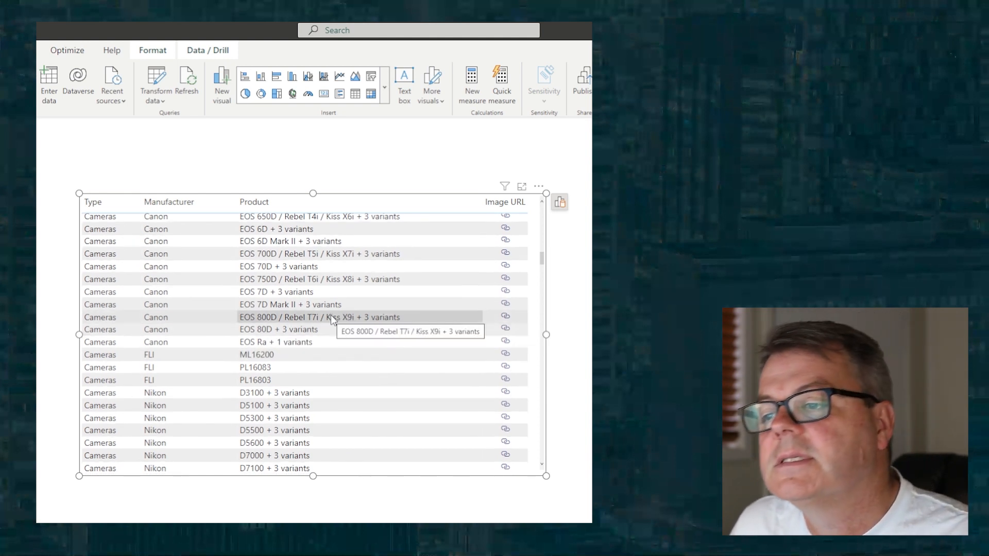
left_click(504, 316)
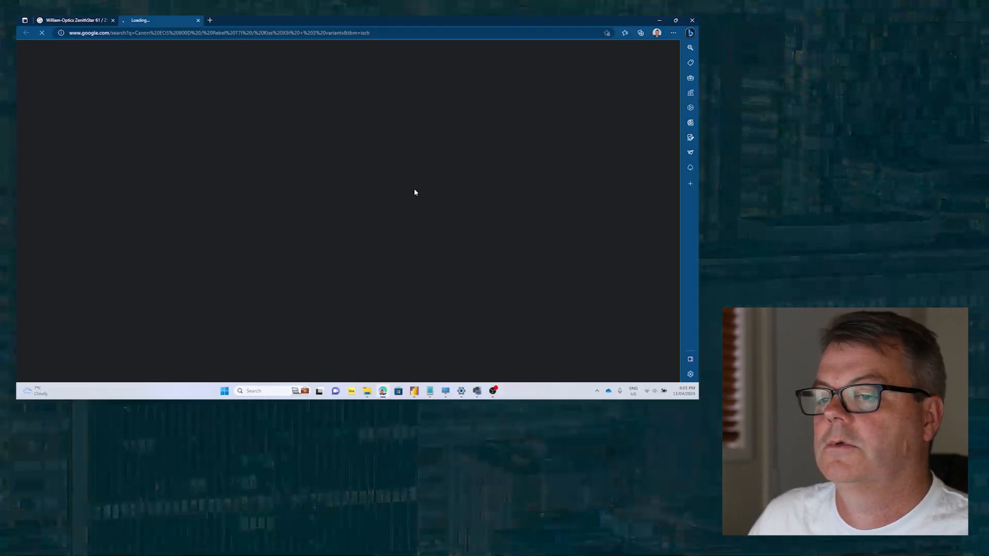